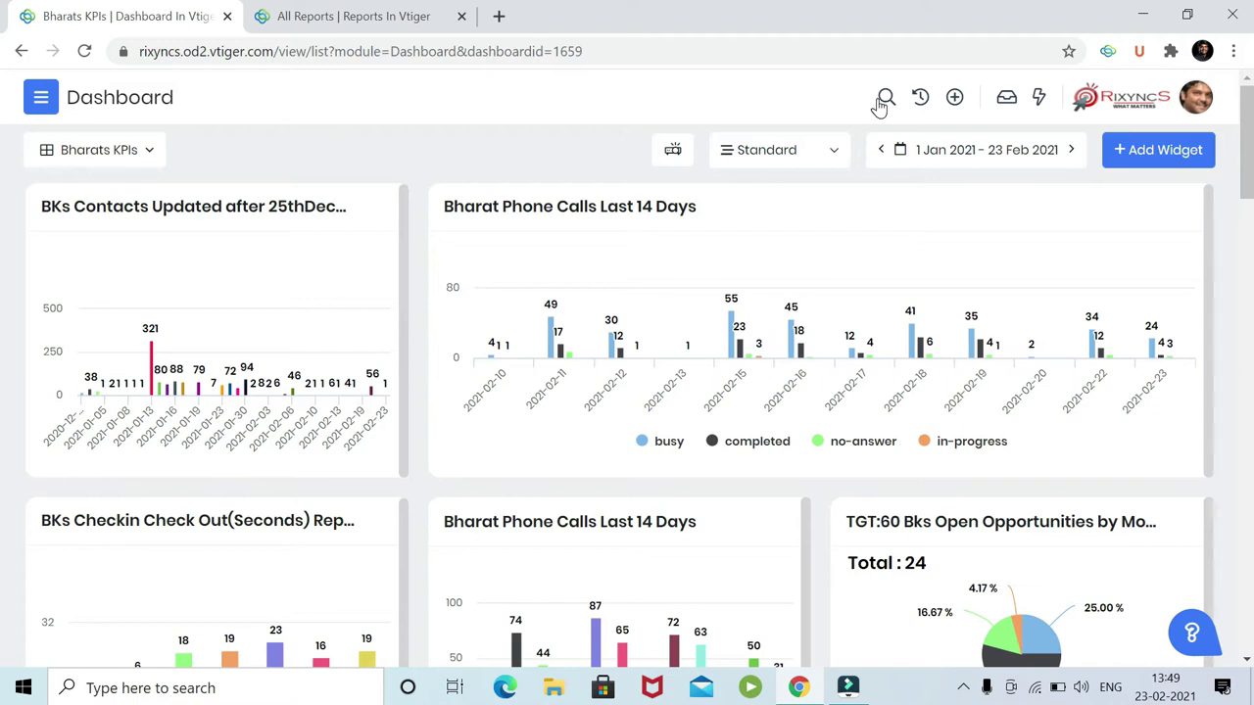
# Open the app navigation menu over the Bharats KPIs dashboard.
pyautogui.click(39, 101)
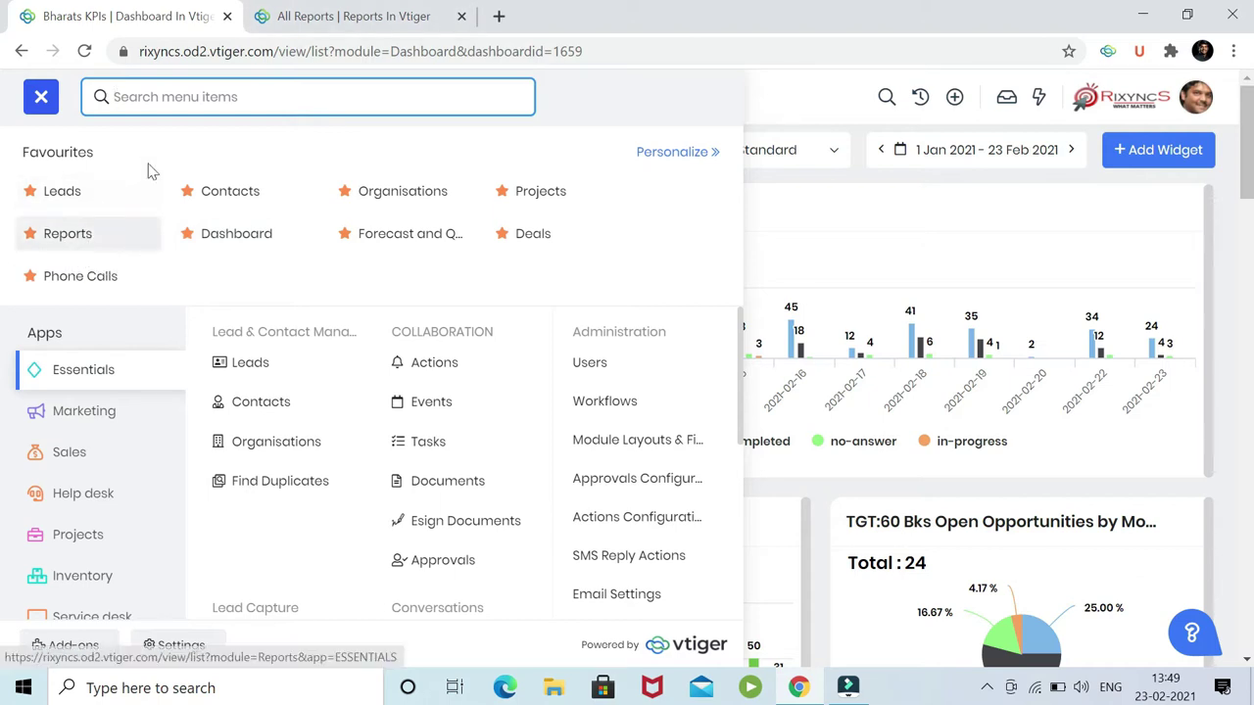
# From All Reports, add a report named 'Test' in Activity Reports with Calendar as primary module.
pyautogui.click(290, 36)
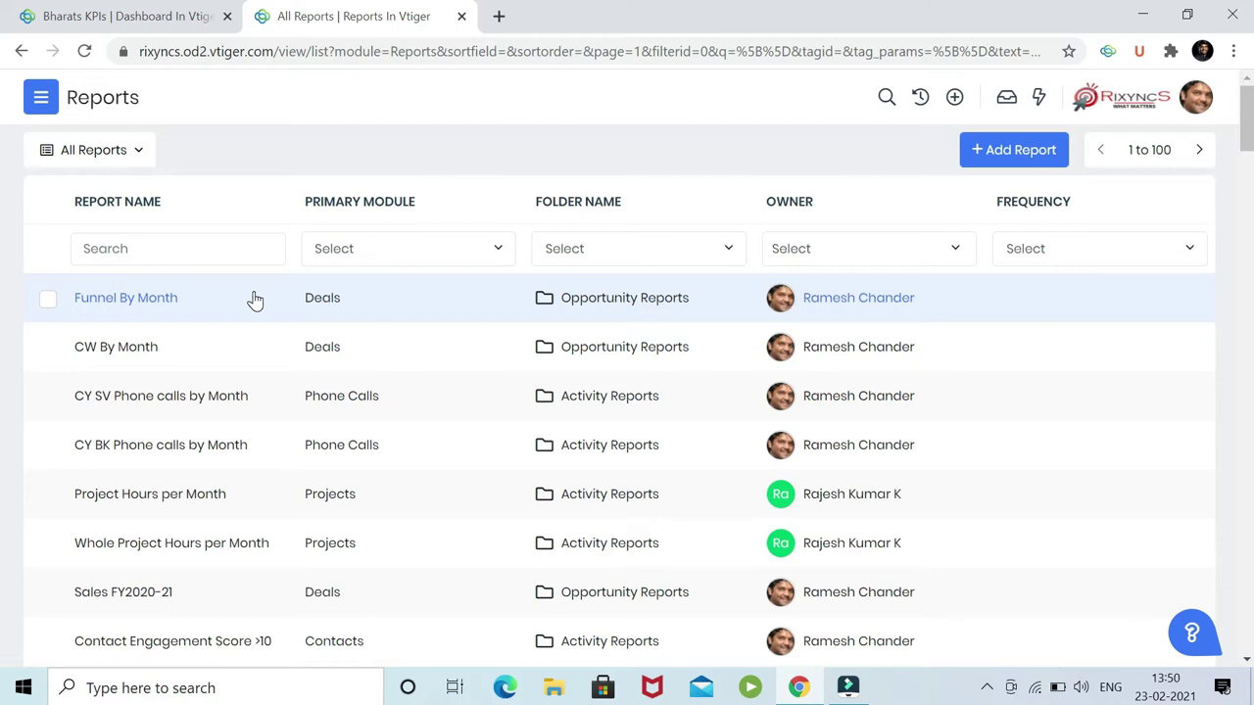
pyautogui.click(989, 161)
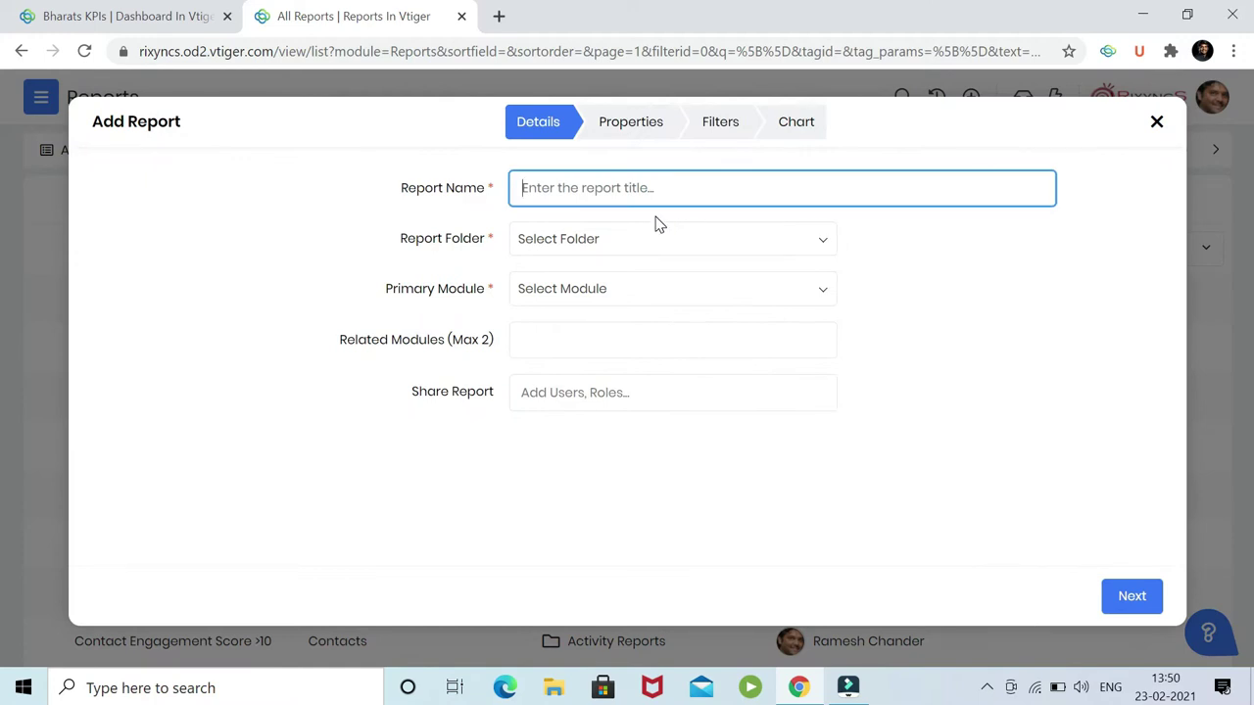
pyautogui.write('Test')
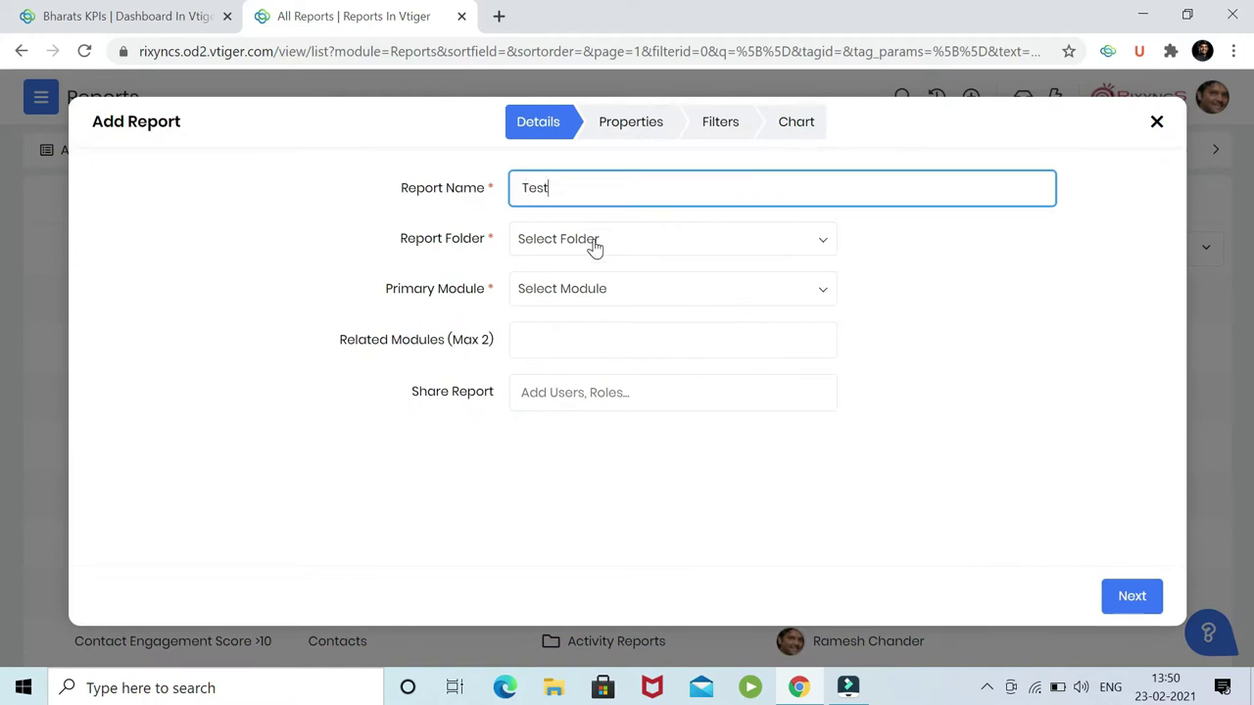
pyautogui.click(592, 245)
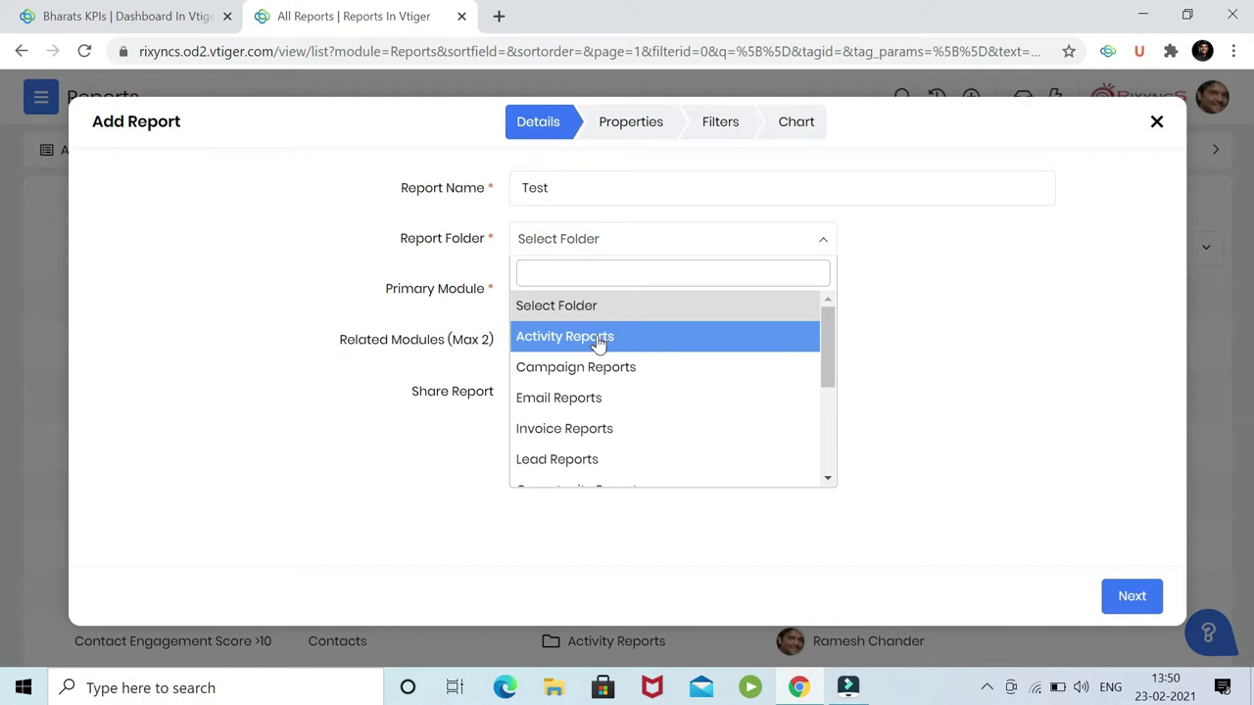
pyautogui.click(596, 340)
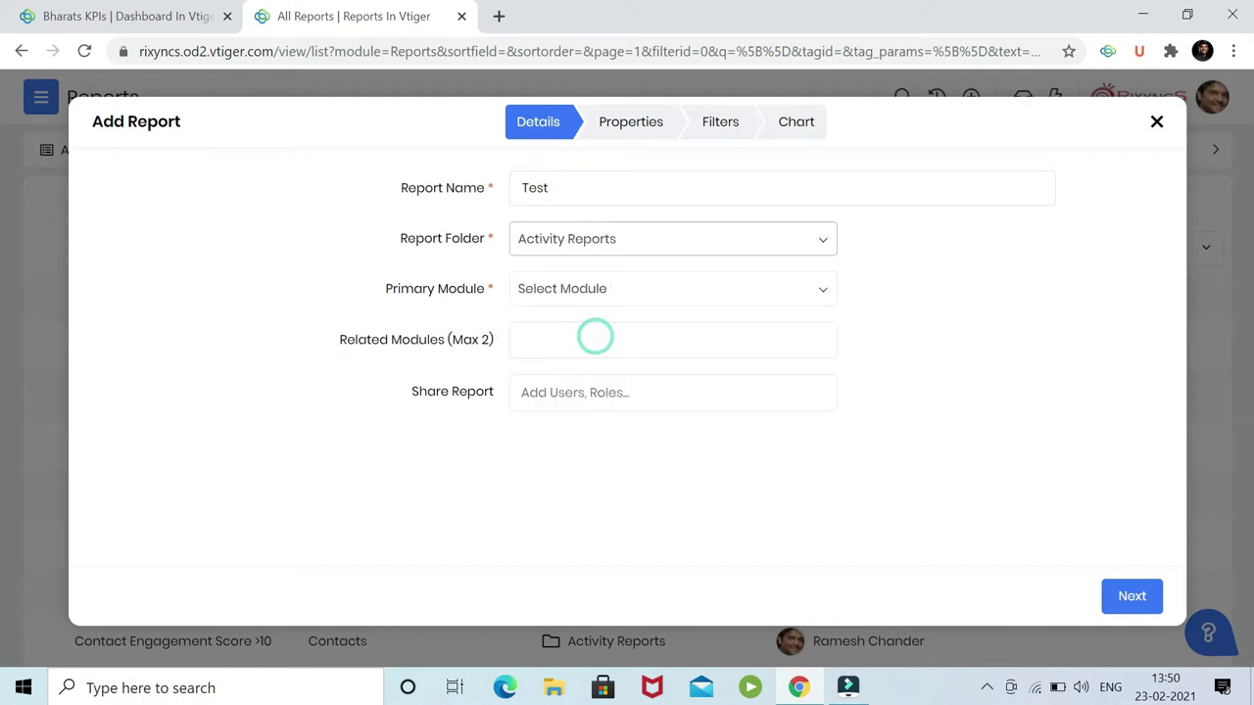
pyautogui.click(564, 288)
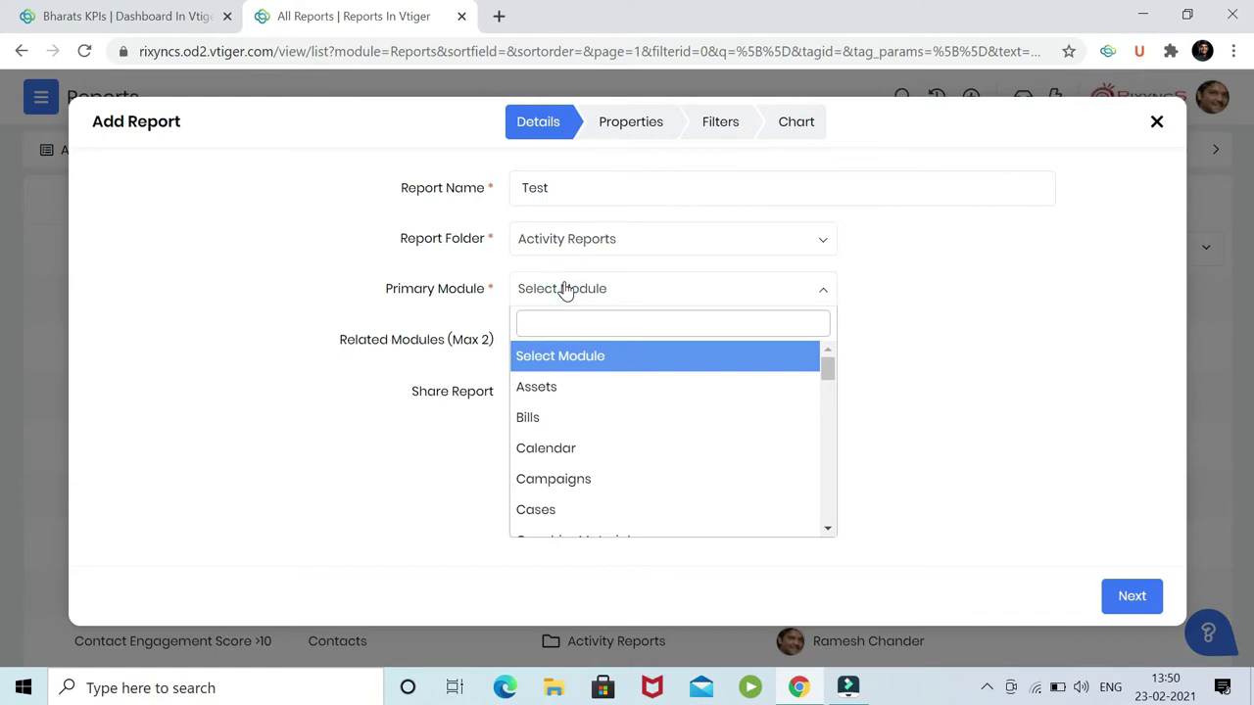
pyautogui.click(568, 447)
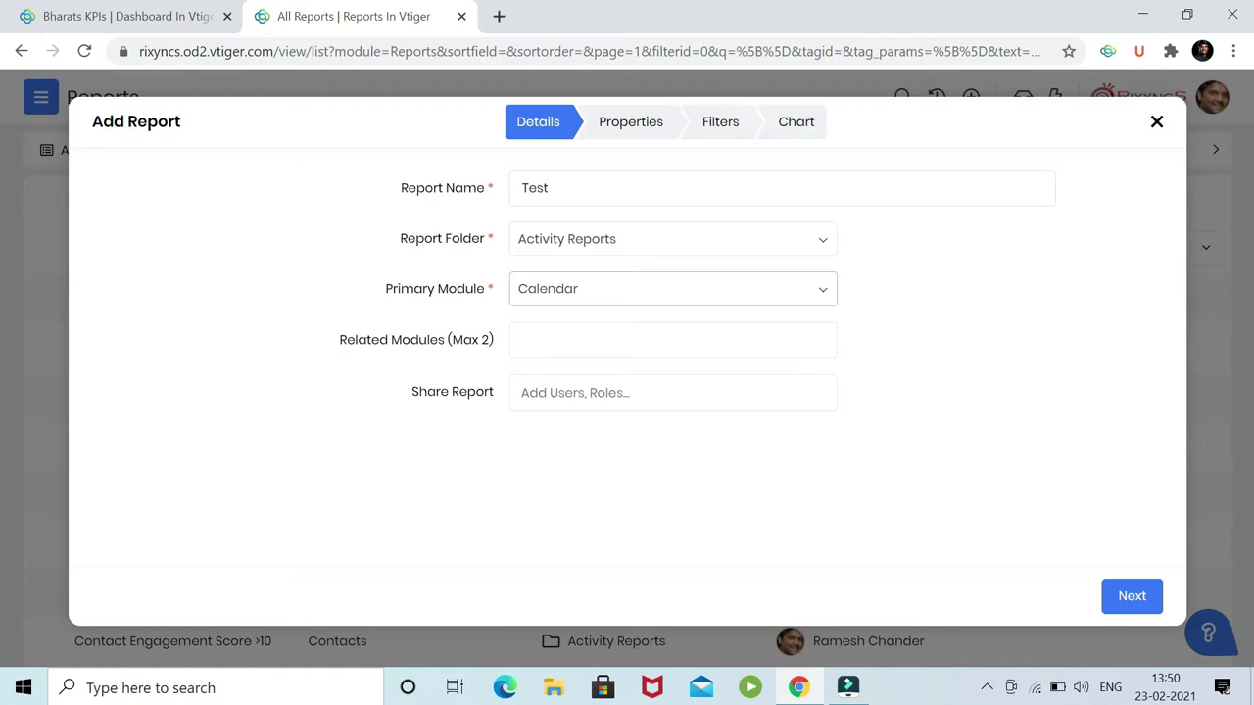
# Advance the Test report wizard through Details and Properties to the Filters step.
pyautogui.click(1131, 595)
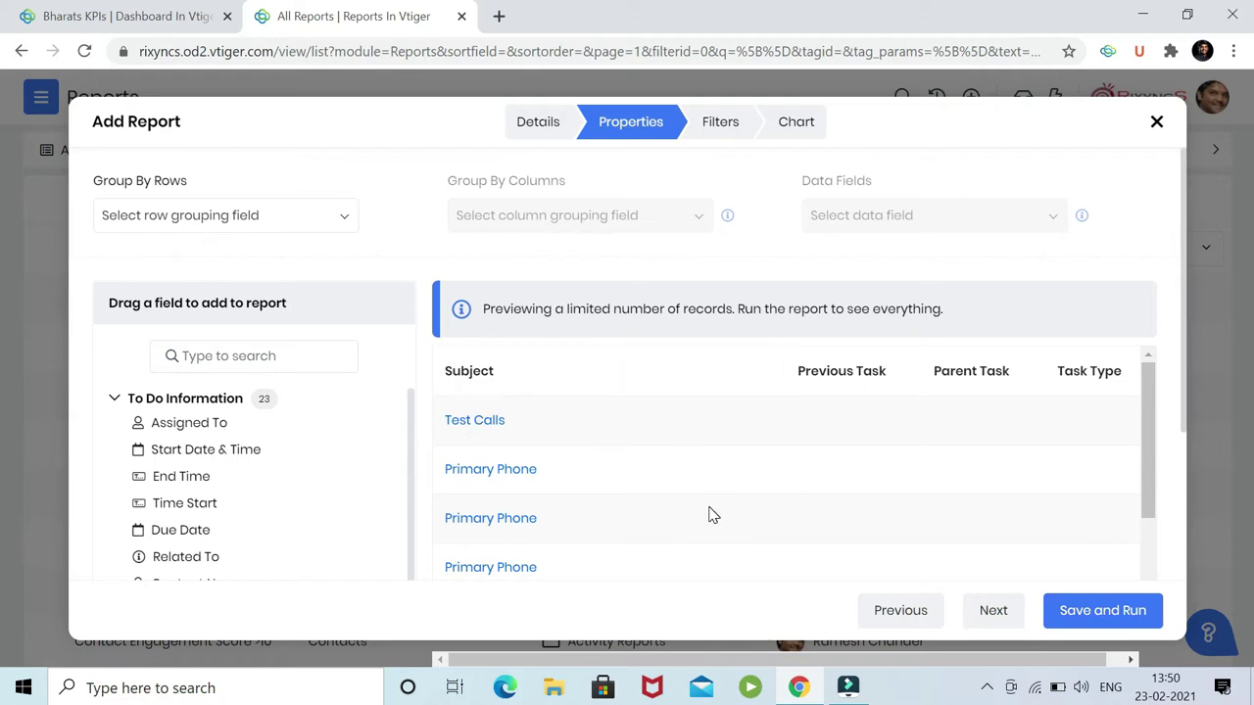
pyautogui.click(991, 610)
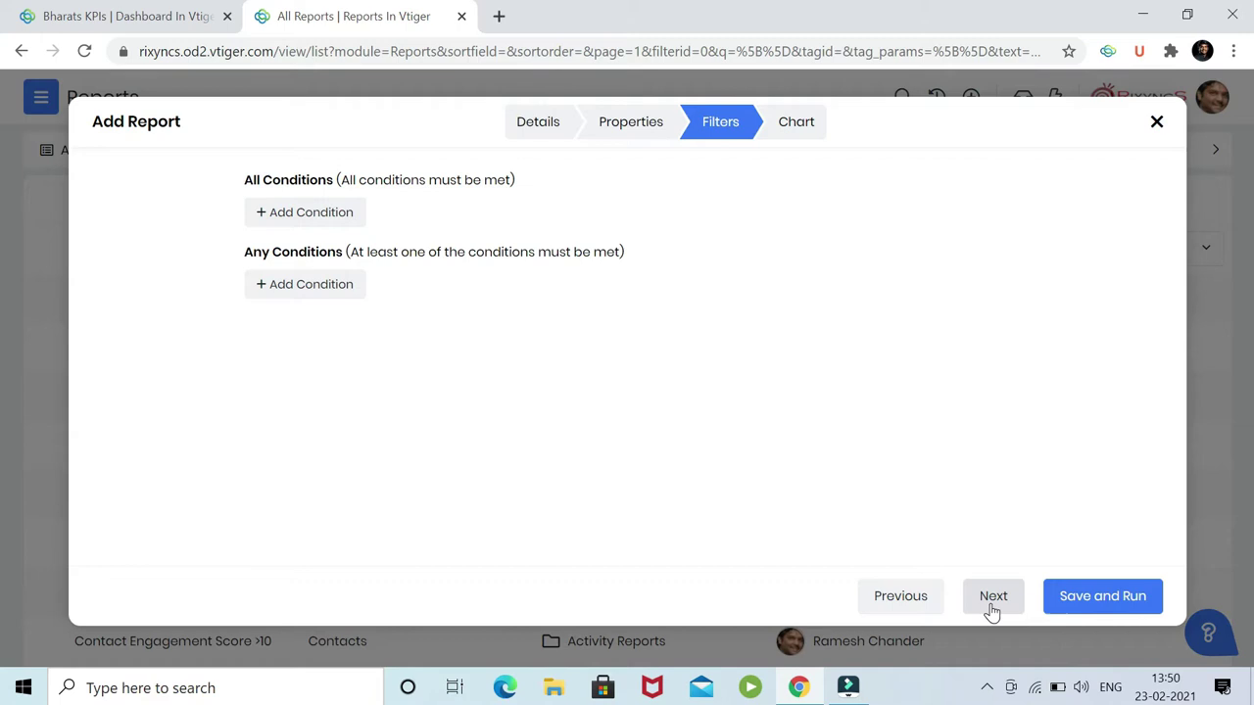
# Add a blank All Conditions row, then proceed to the Chart step.
pyautogui.click(292, 214)
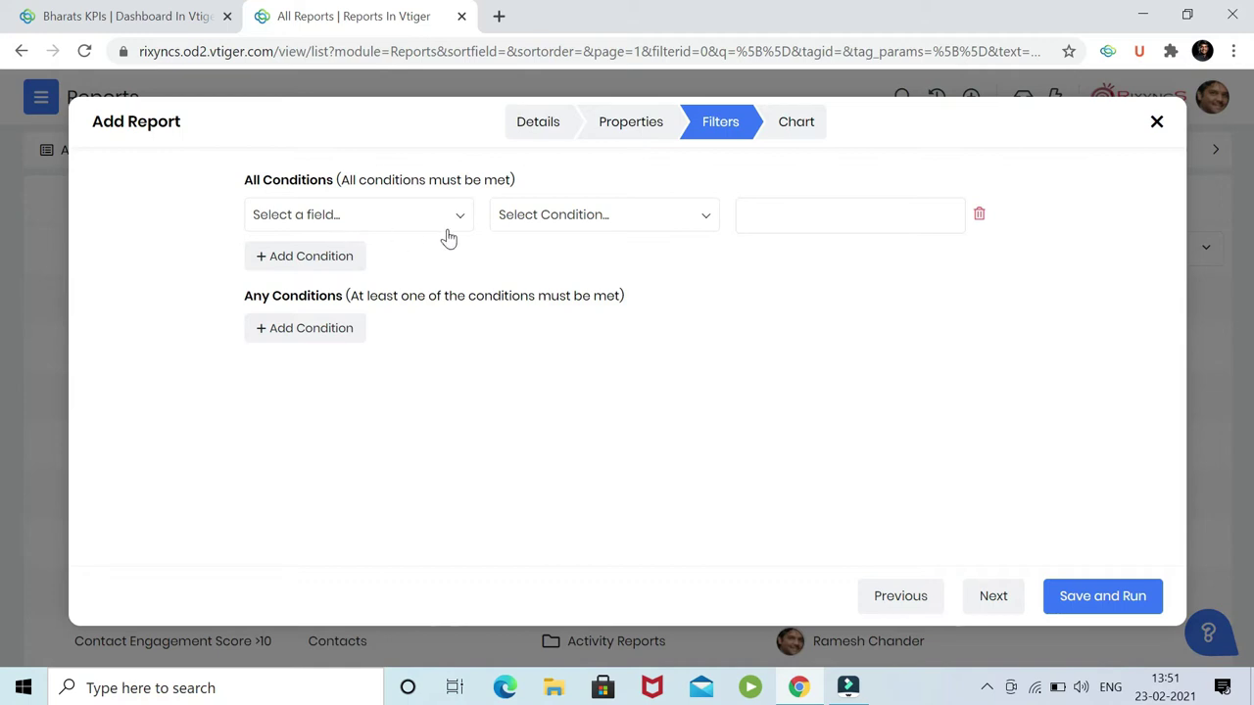
pyautogui.click(989, 599)
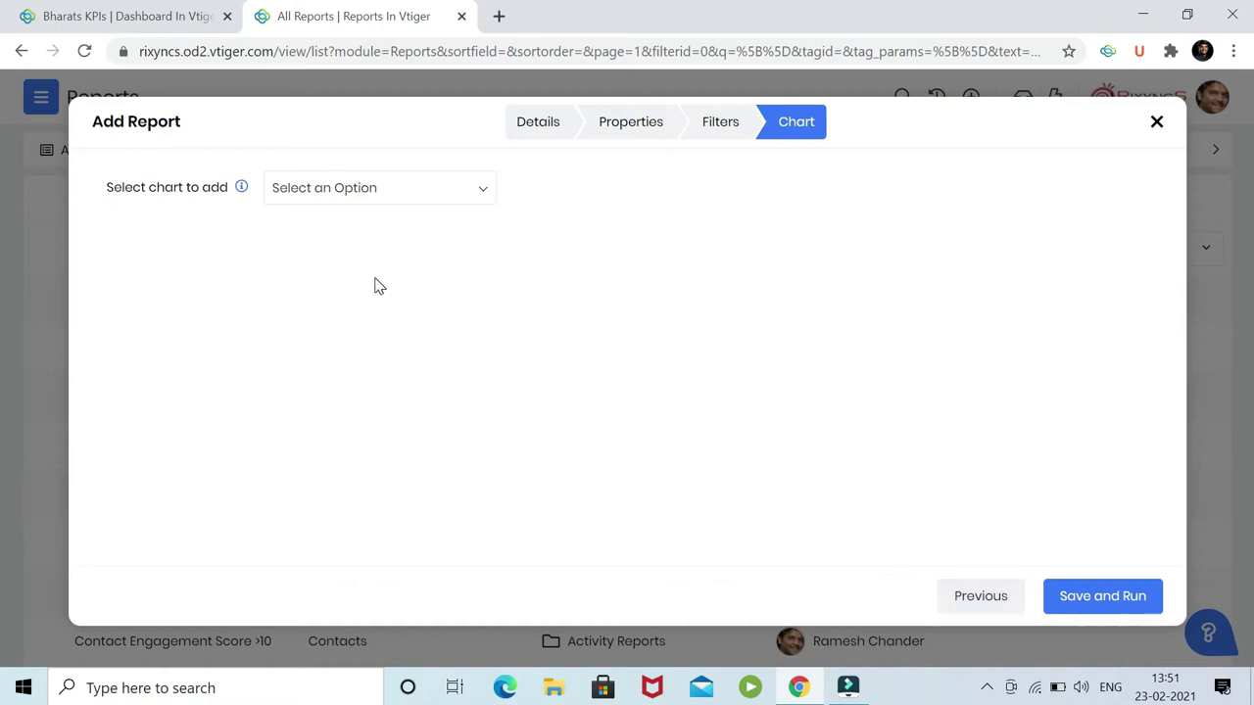
# Leave the chart type unset, discard the unsaved Test report, and return to the Bharats KPIs dashboard.
pyautogui.click(415, 190)
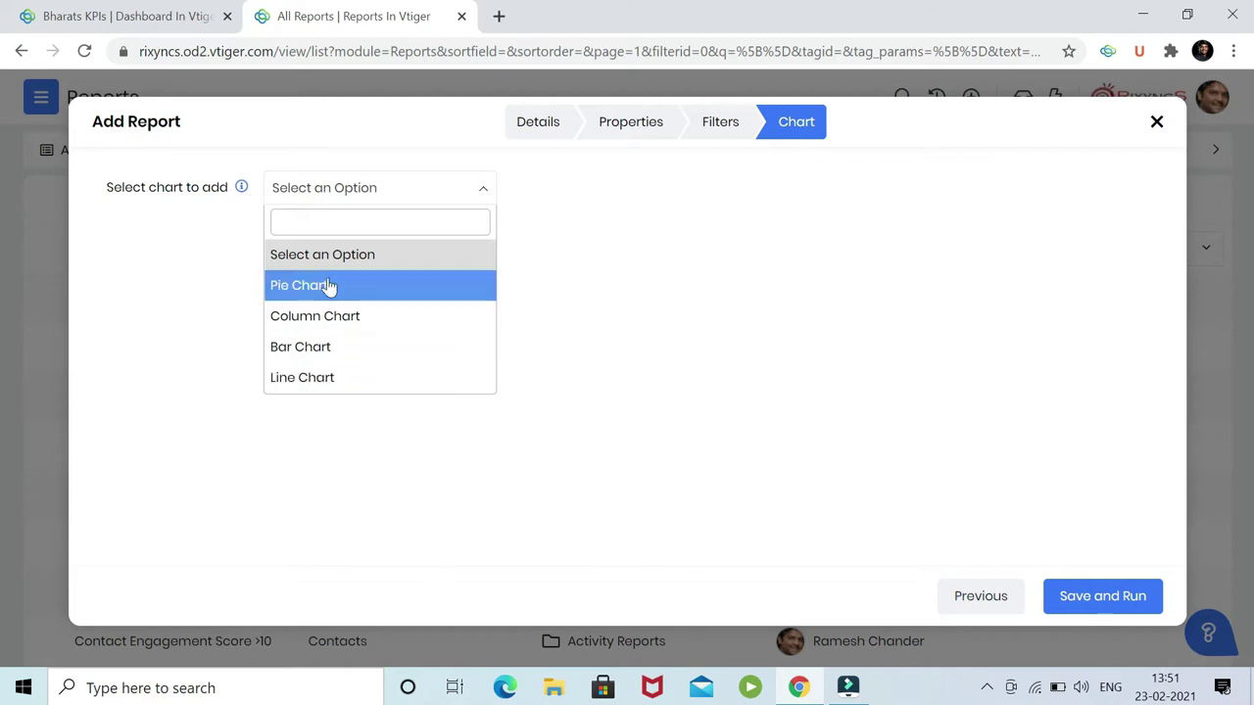
pyautogui.click(616, 268)
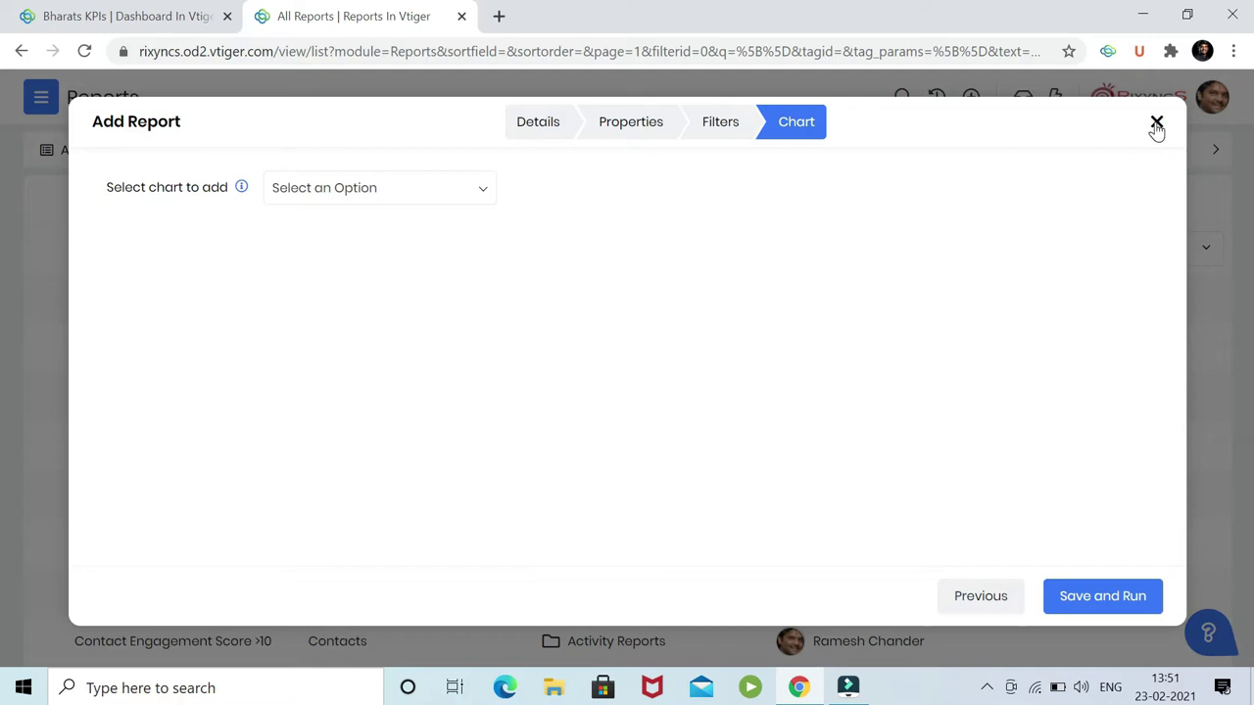
pyautogui.click(1156, 124)
pyautogui.click(837, 181)
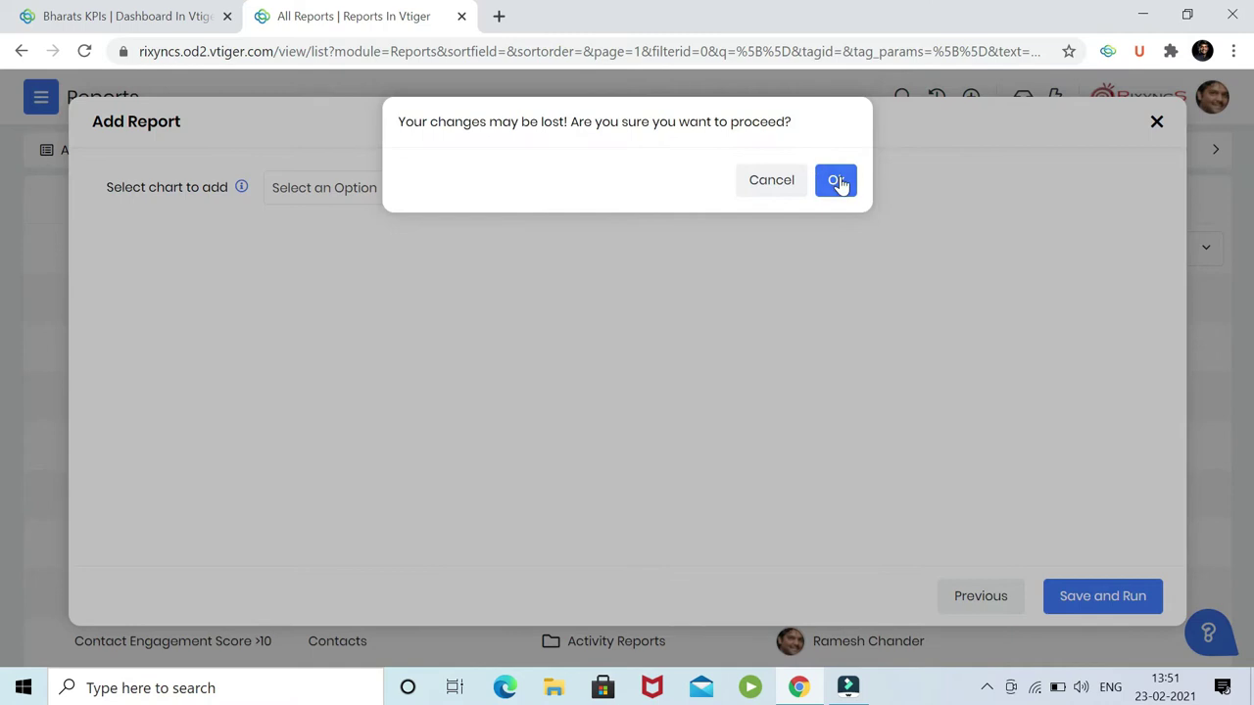
pyautogui.click(167, 14)
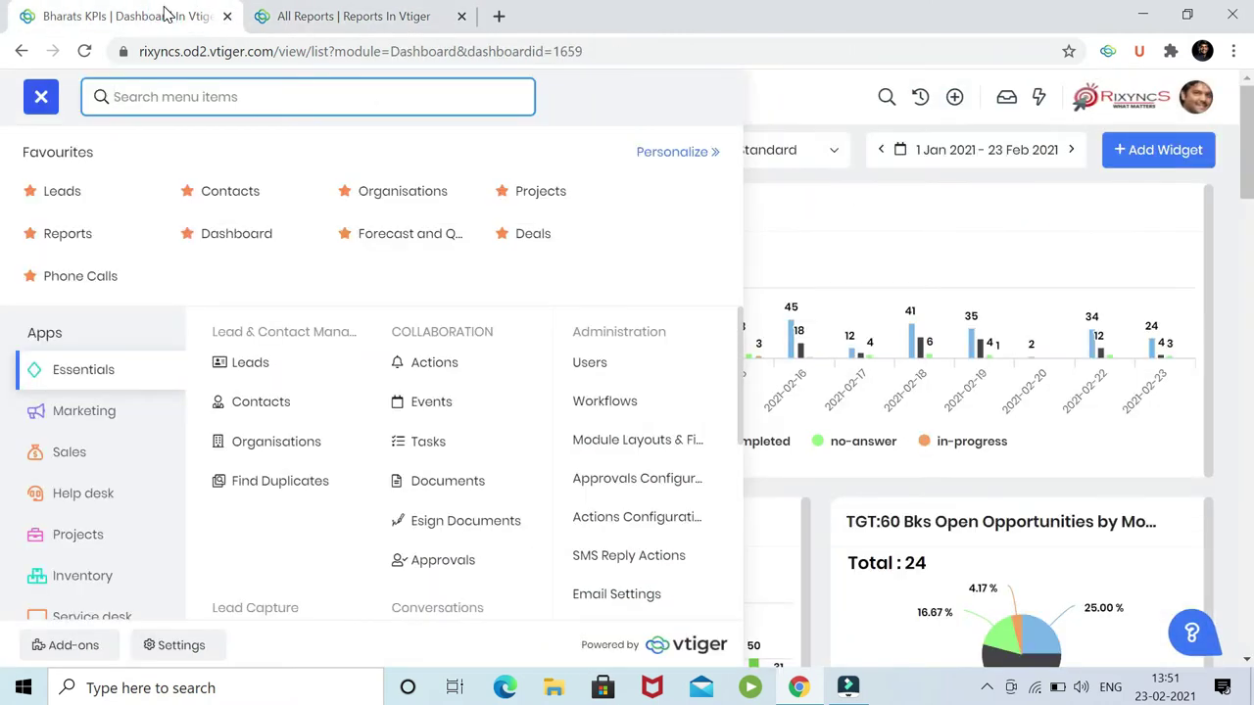
# Close the app menu to reveal the contact, phone-call, check-in and opportunity widgets.
pyautogui.click(754, 95)
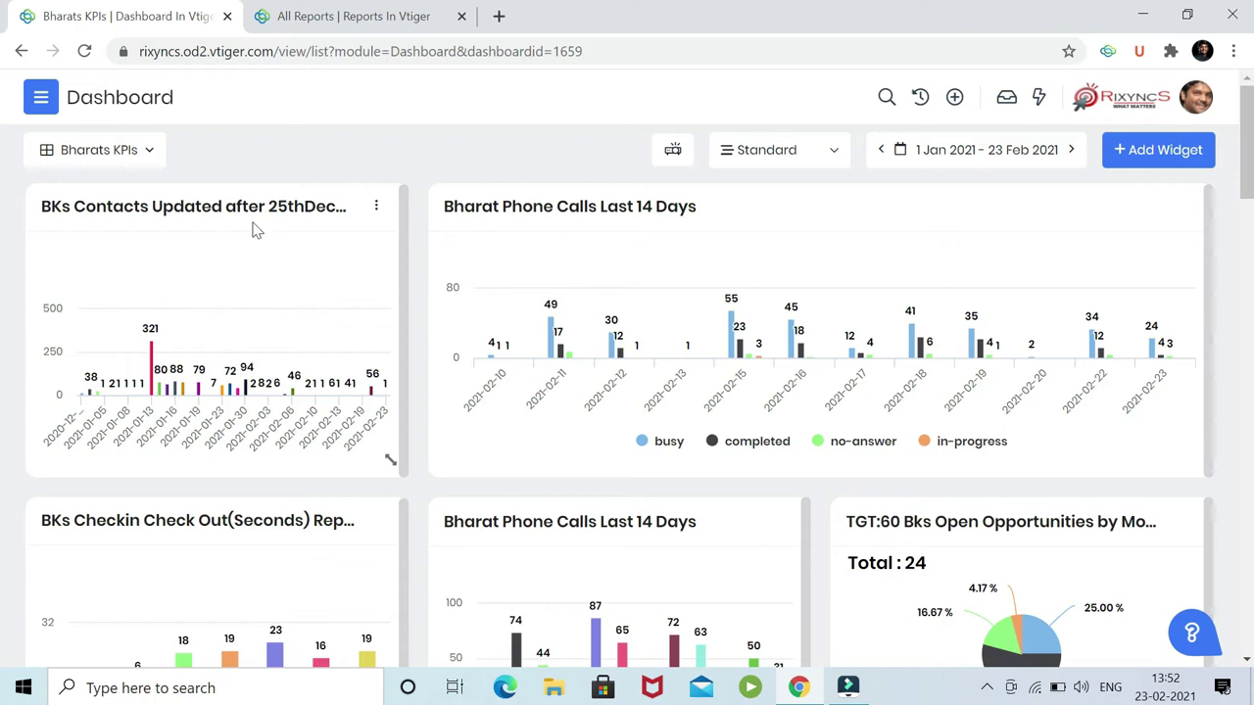
pyautogui.moveTo(617, 568)
pyautogui.scroll(-1, 594, 540)
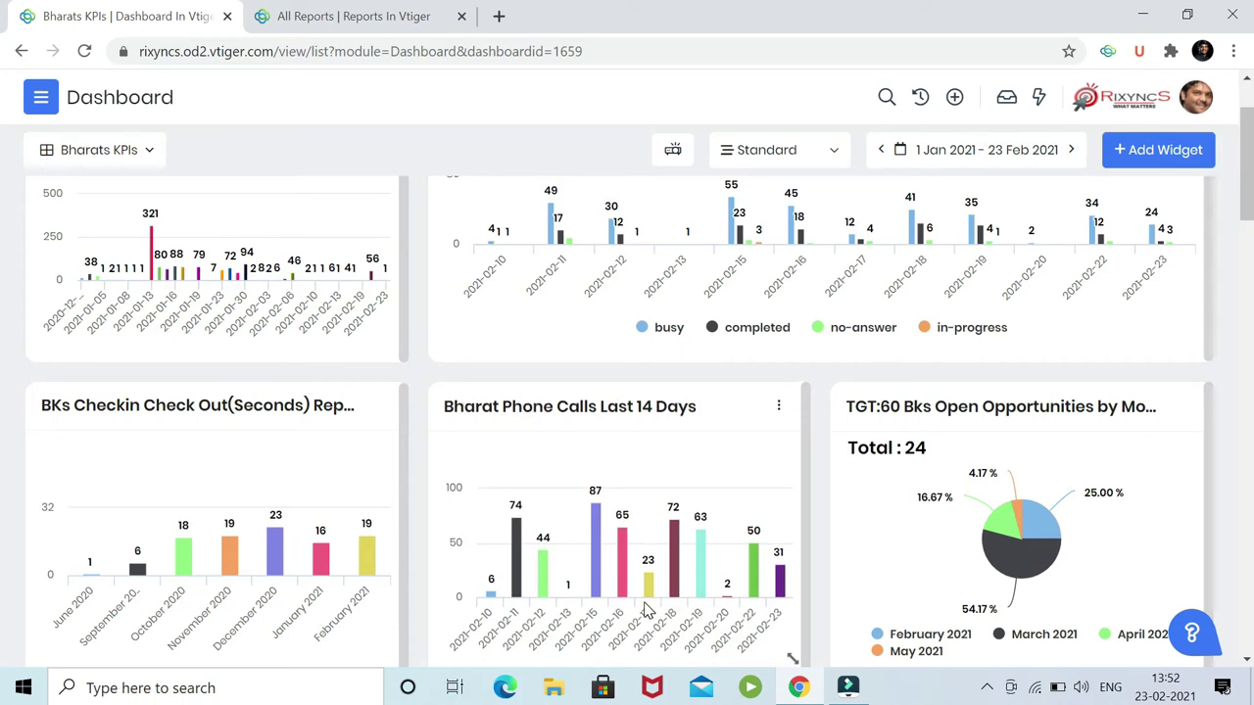
pyautogui.scroll(1, 646, 609)
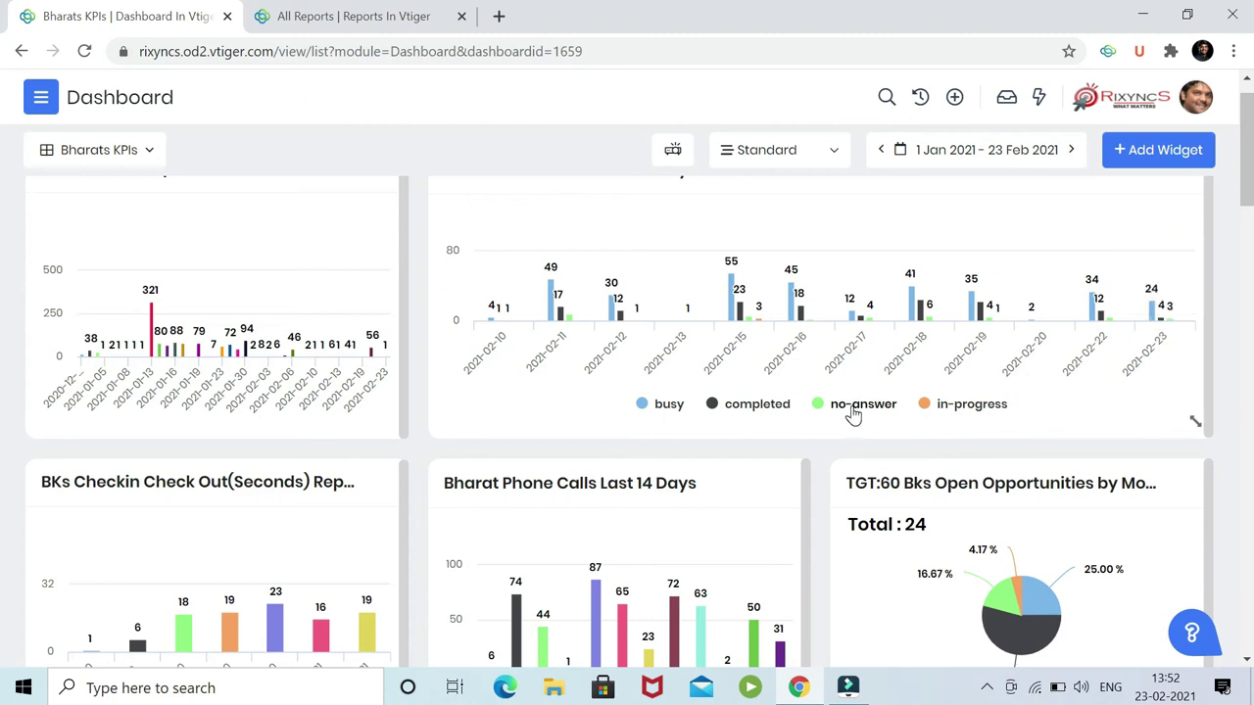
pyautogui.click(644, 406)
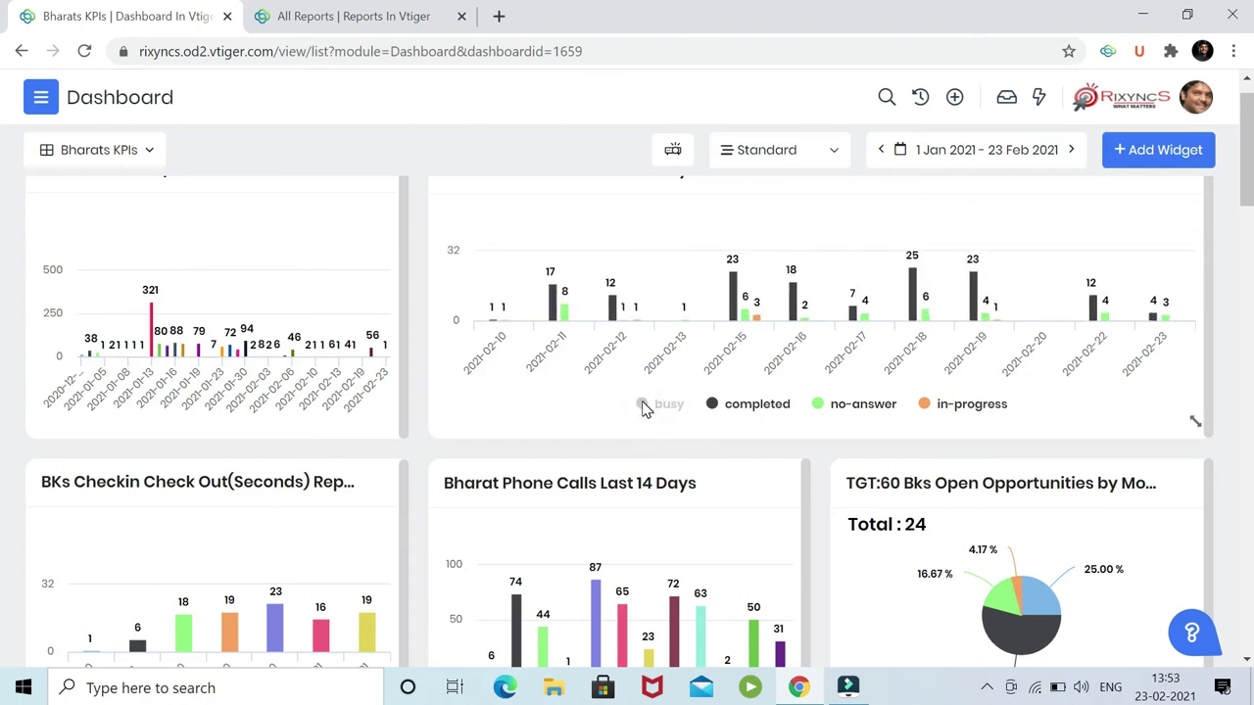
pyautogui.click(819, 405)
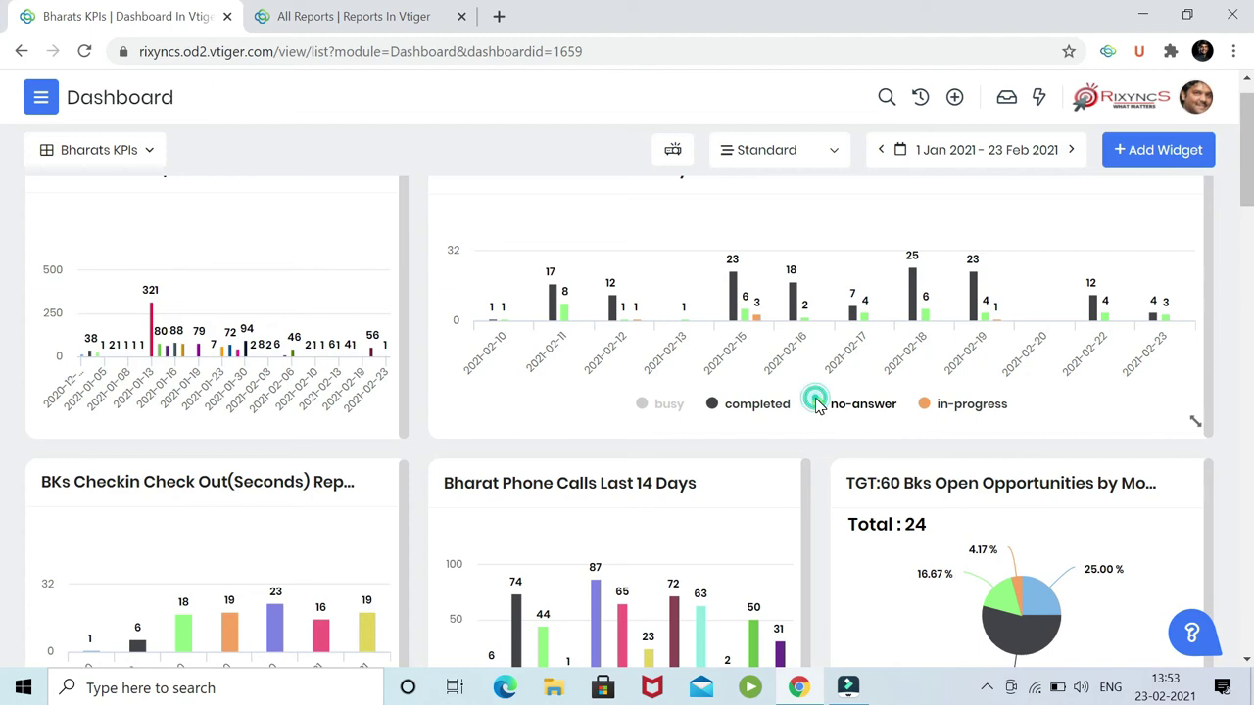
pyautogui.click(925, 406)
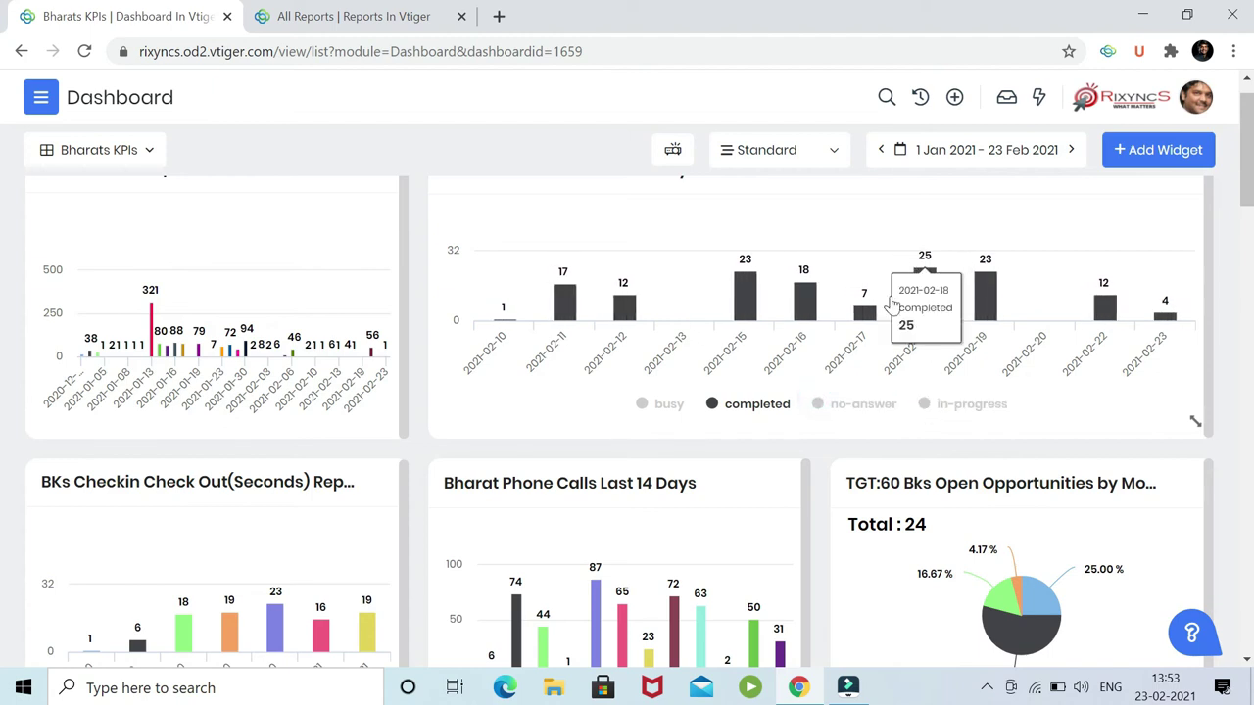
pyautogui.moveTo(1156, 313)
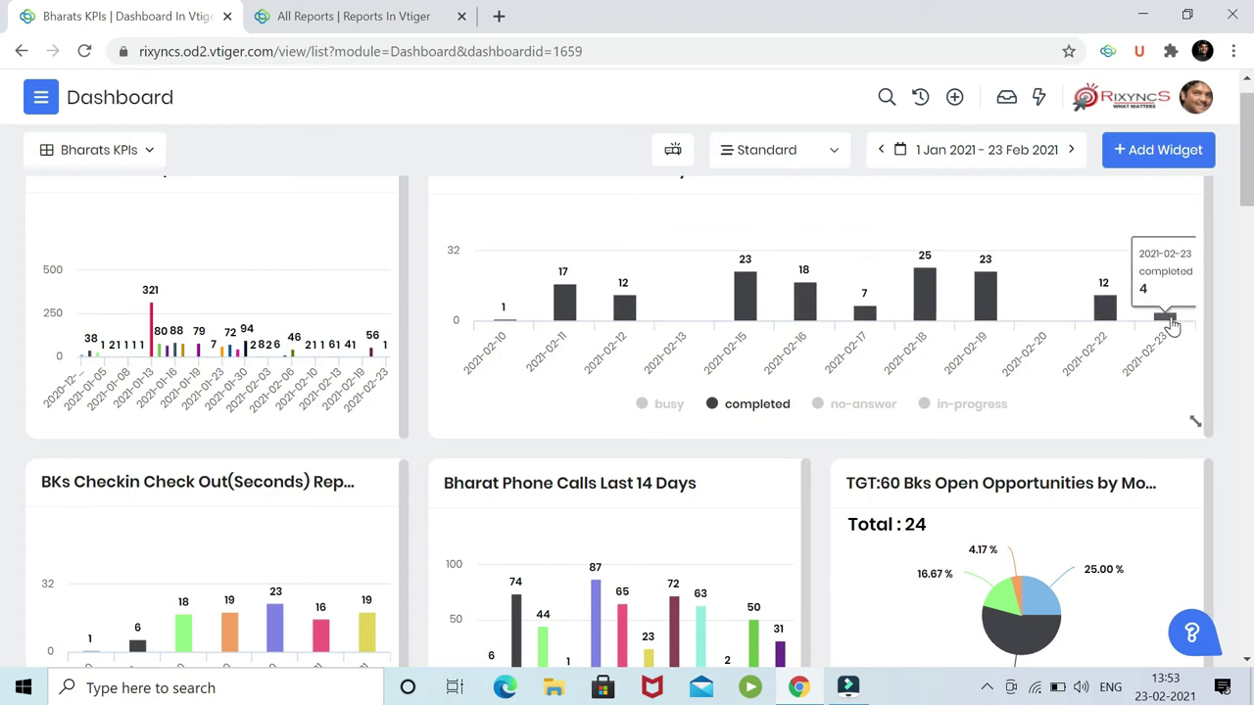
pyautogui.click(645, 406)
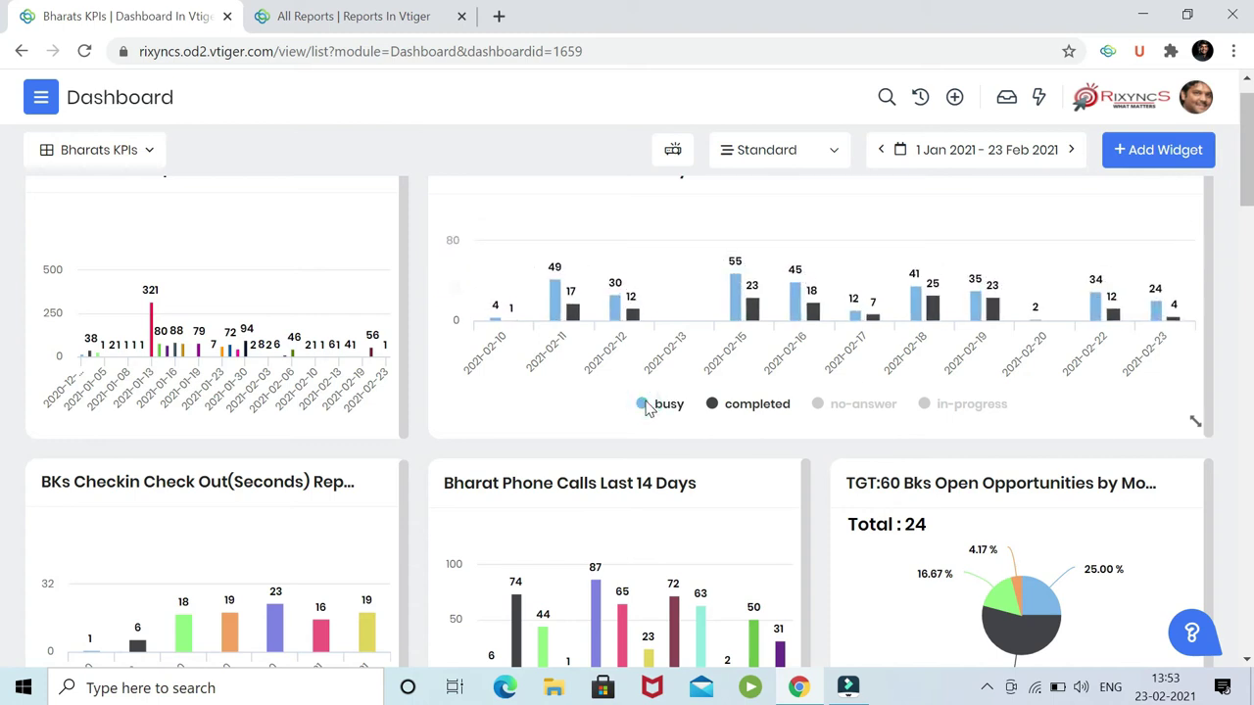
pyautogui.click(817, 404)
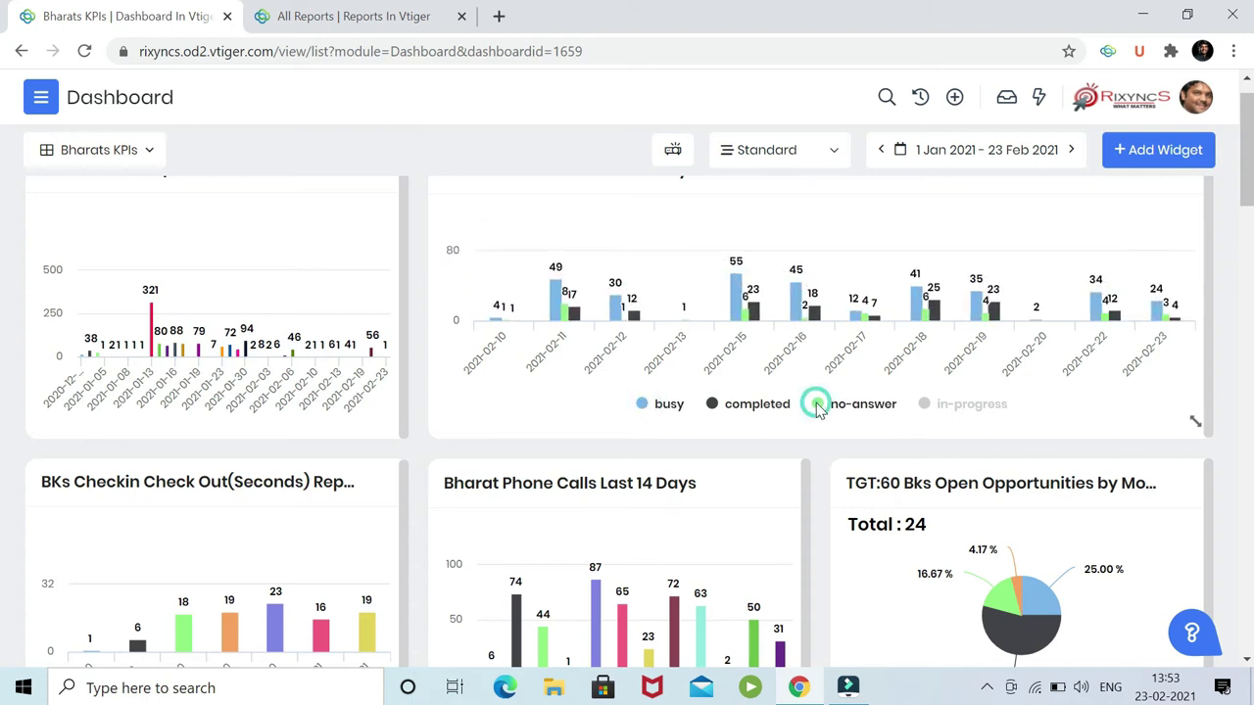
pyautogui.click(924, 404)
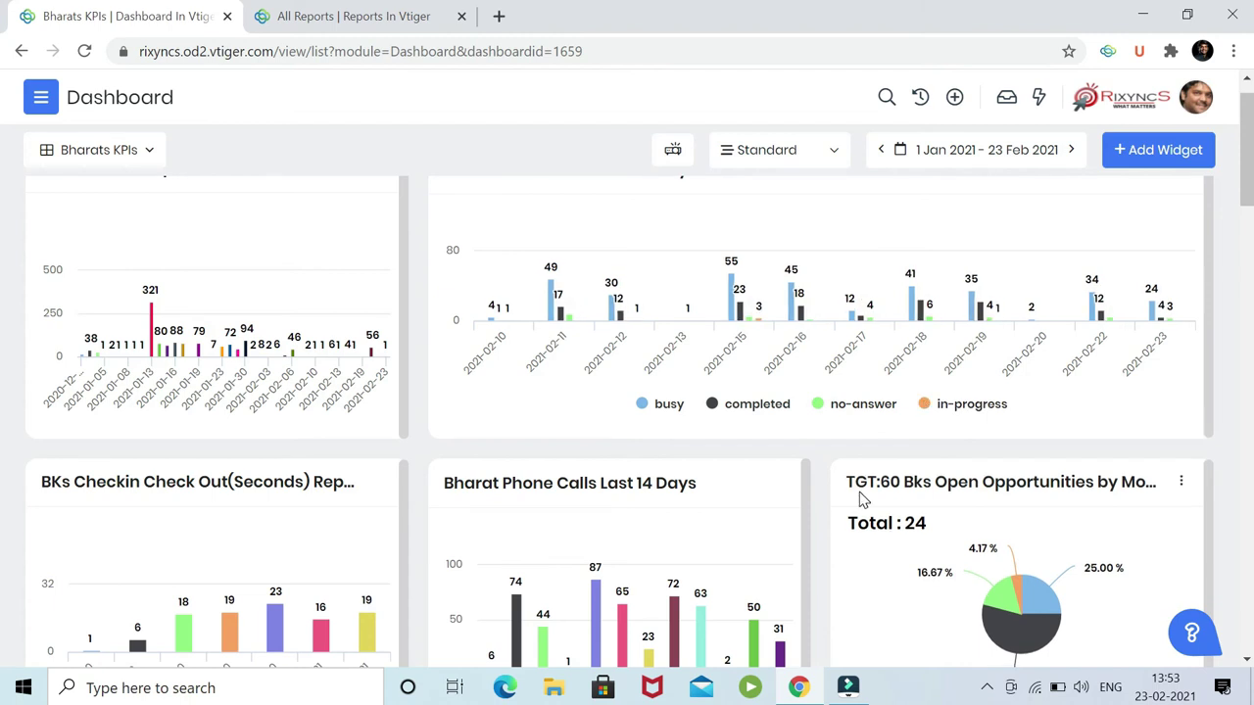
# Scroll down the dashboard to the Contacts By Call Remarks chart.
pyautogui.scroll(-2, 860, 497)
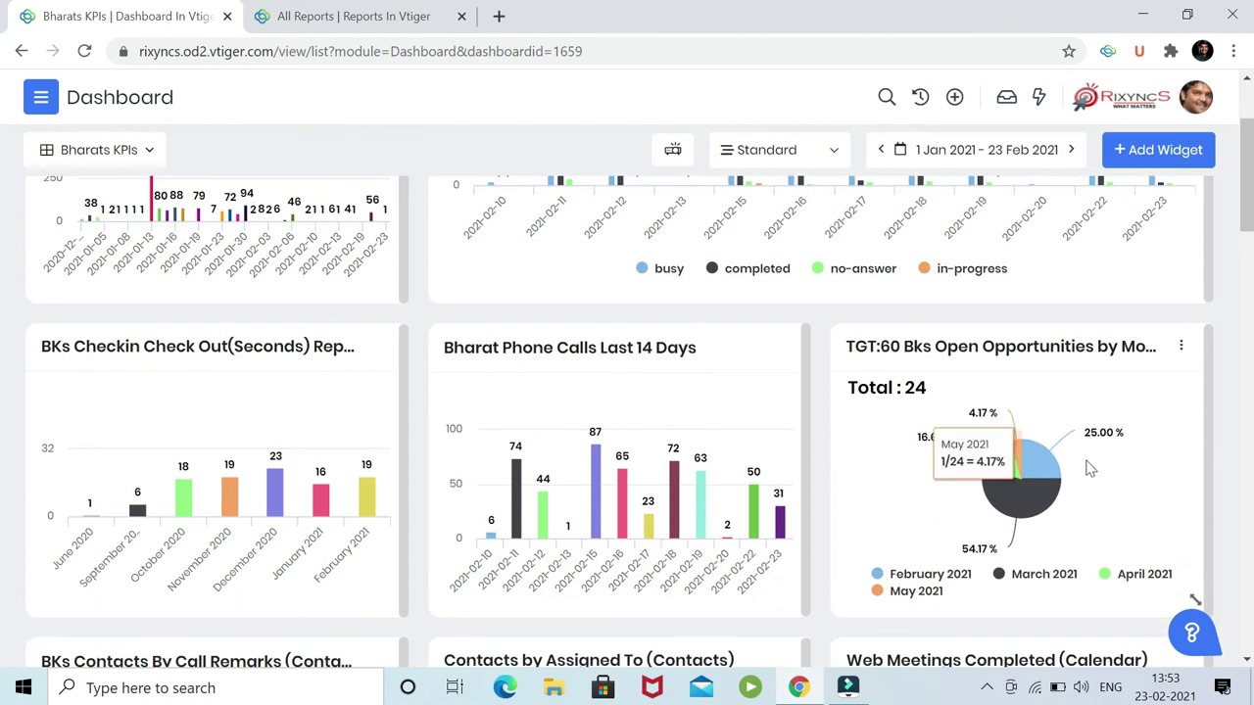
pyautogui.scroll(-2, 1041, 470)
pyautogui.scroll(-2, 1008, 474)
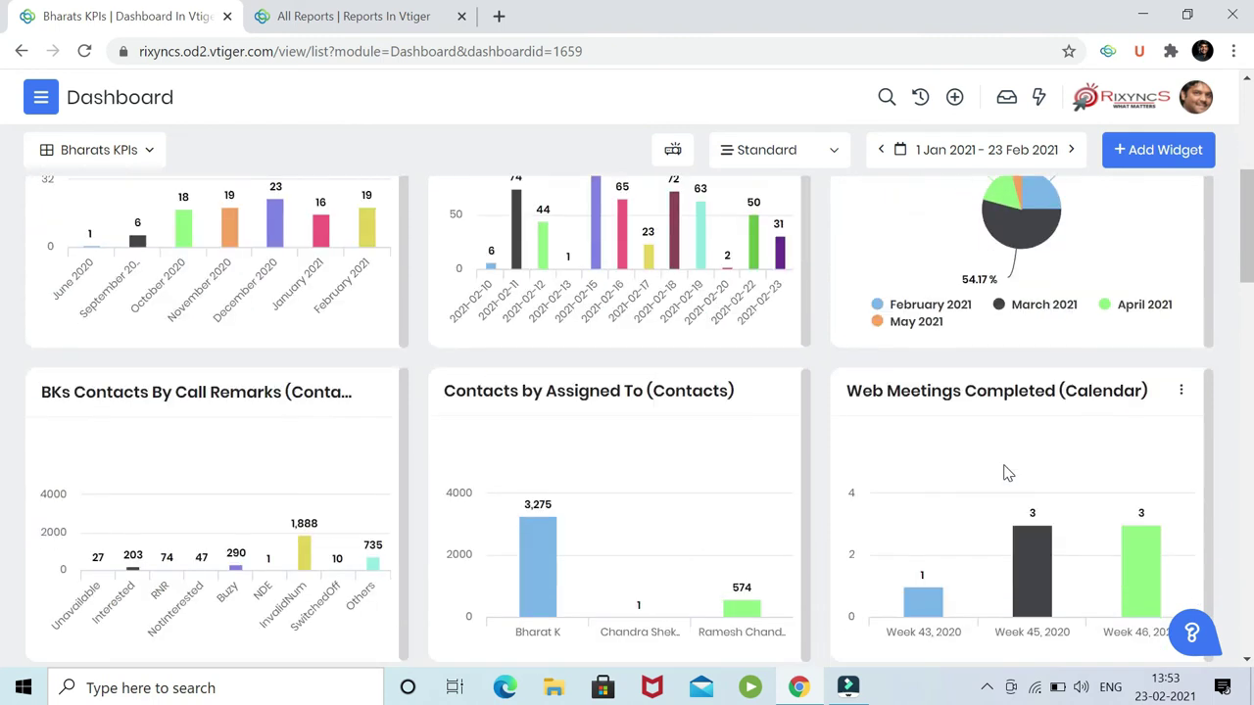
pyautogui.scroll(-1, 1008, 474)
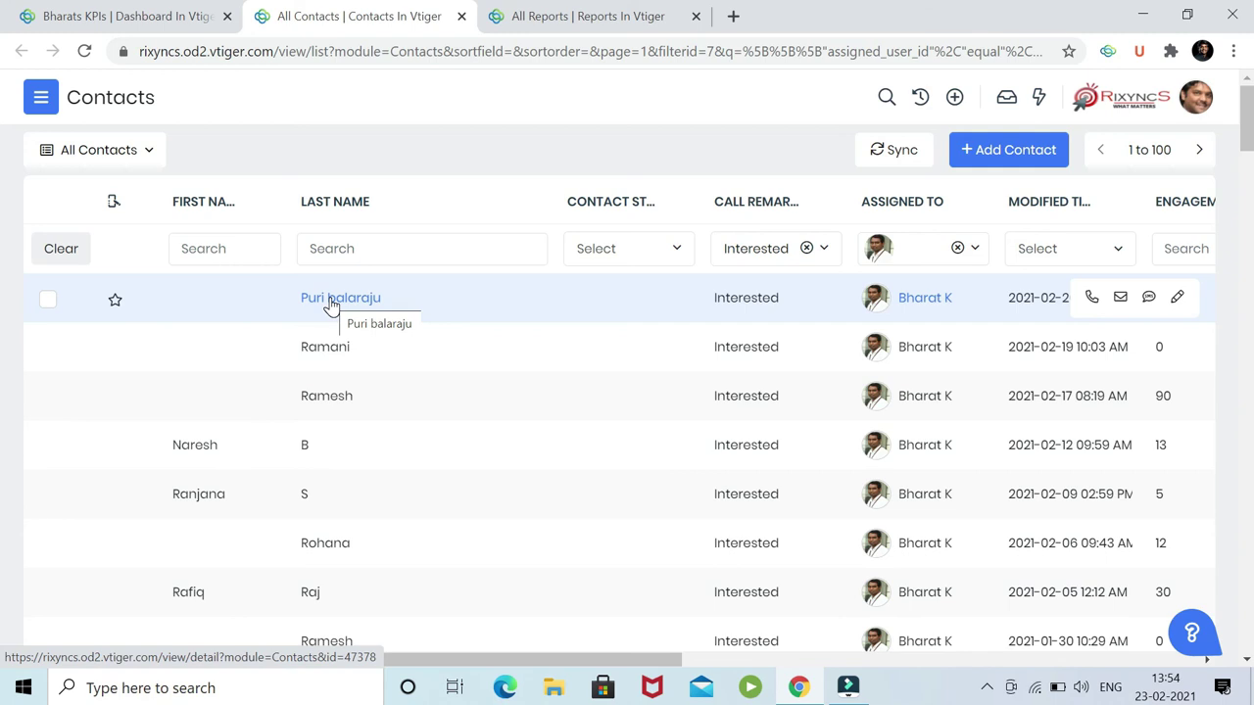
# Return to the Bharats KPIs dashboard and scroll through its call-remarks, owner and phone-call charts.
pyautogui.click(129, 17)
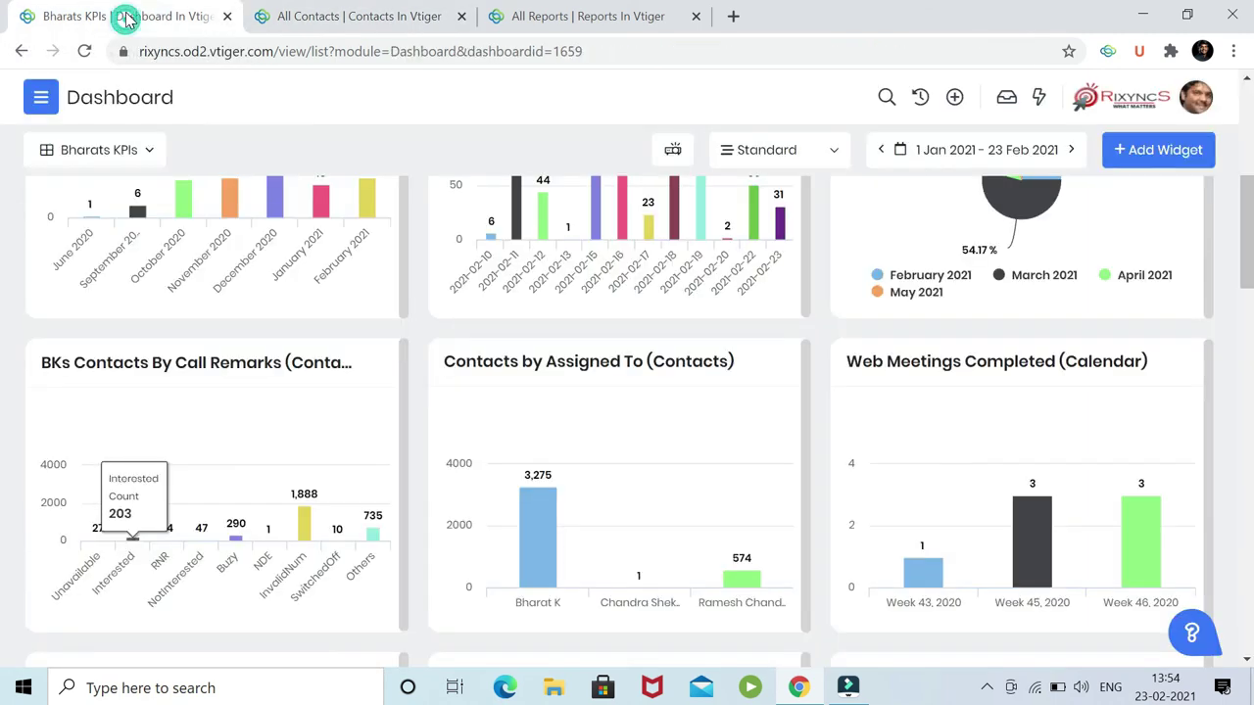
pyautogui.scroll(-2, 595, 405)
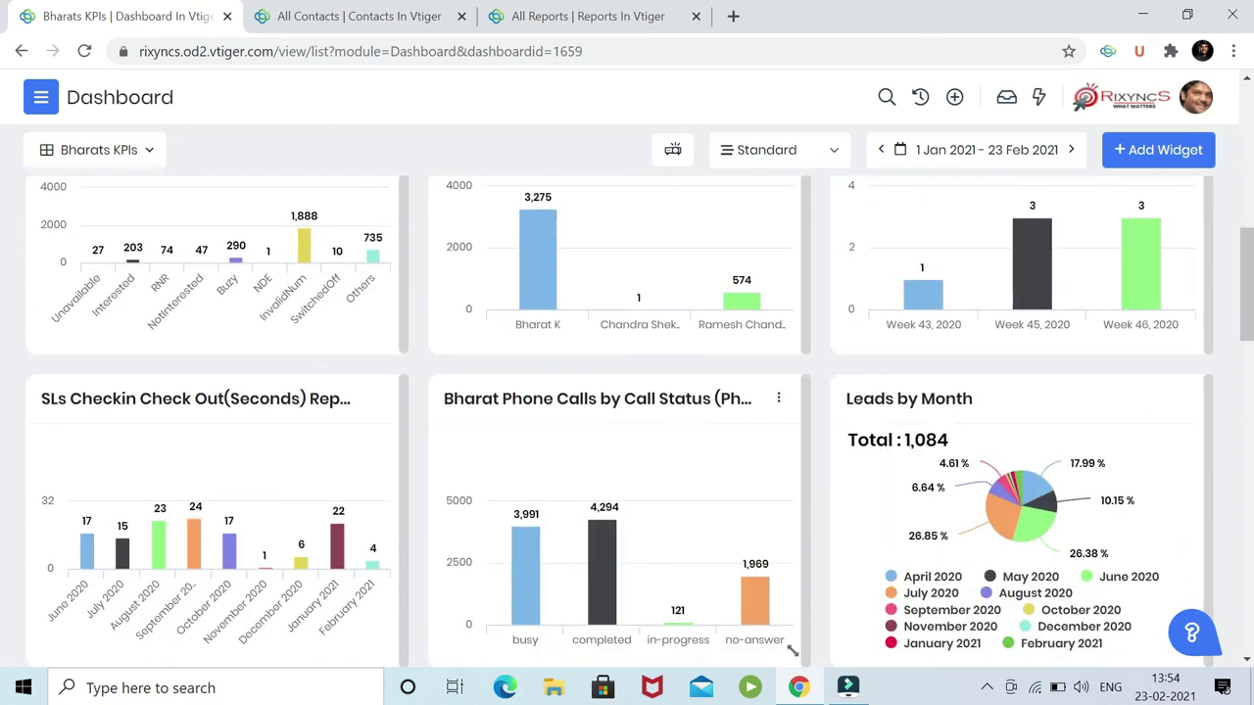
pyautogui.scroll(-2, 596, 406)
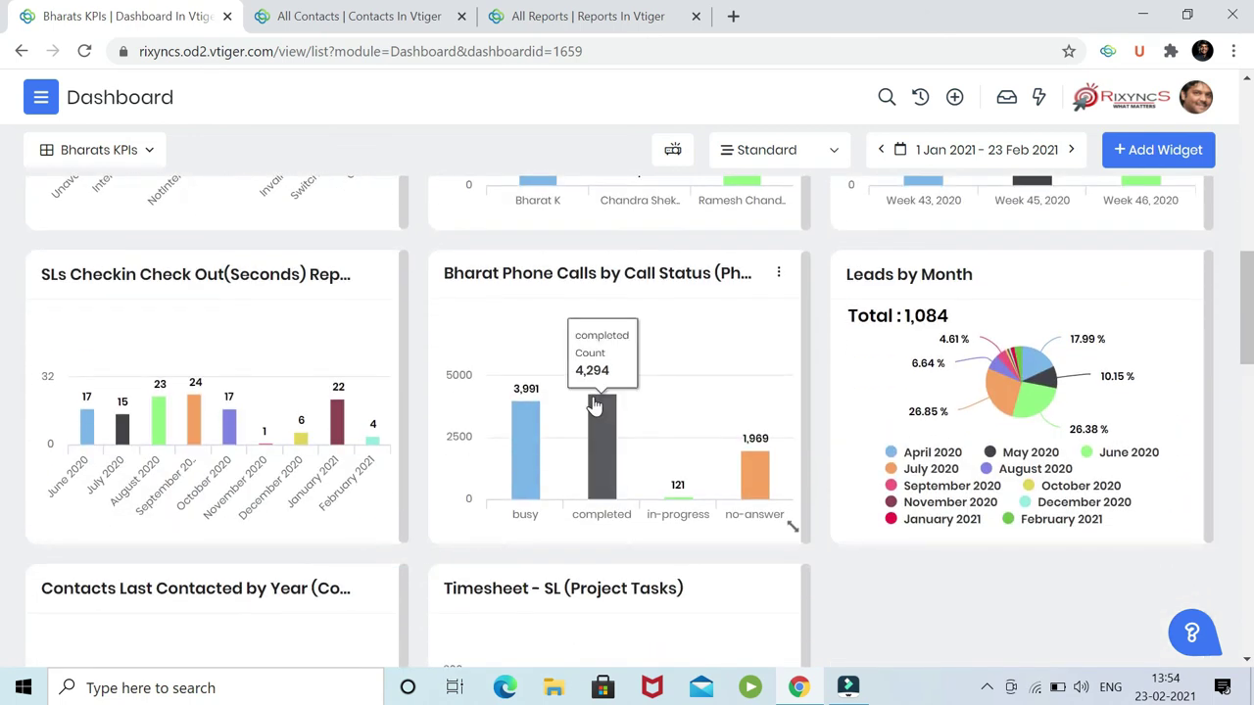
pyautogui.scroll(-1, 596, 406)
pyautogui.scroll(-2, 595, 405)
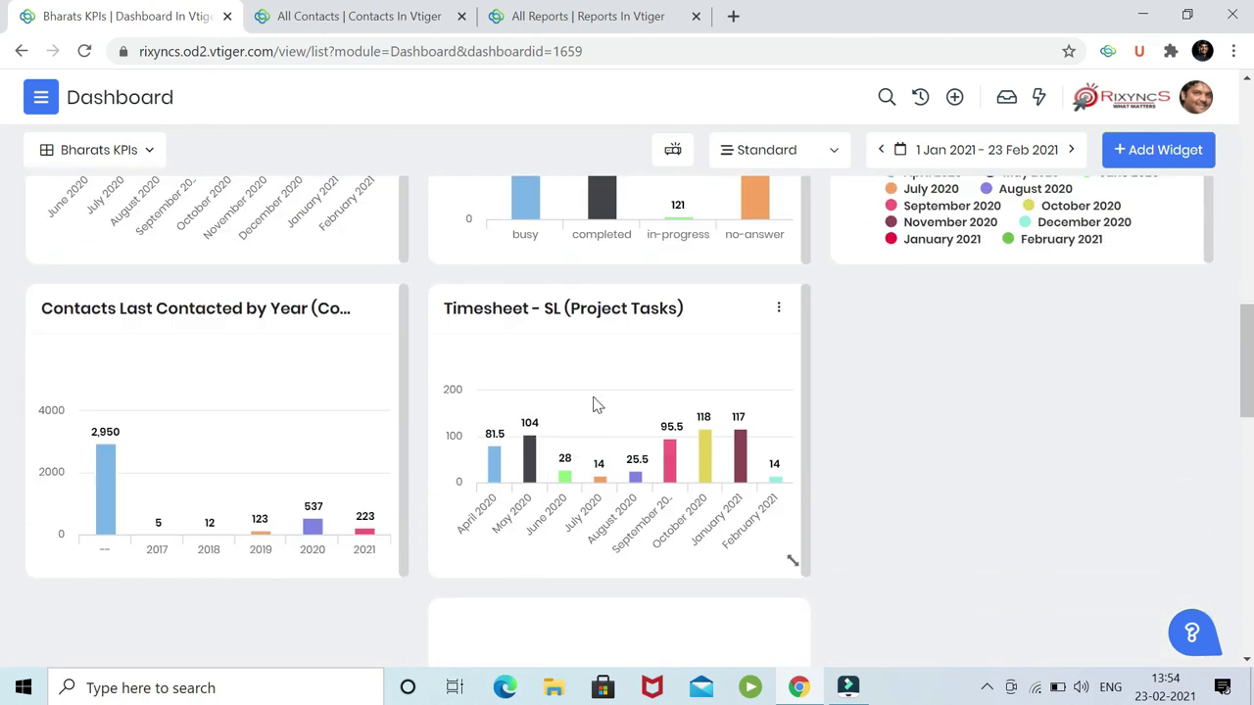
pyautogui.scroll(2, 596, 406)
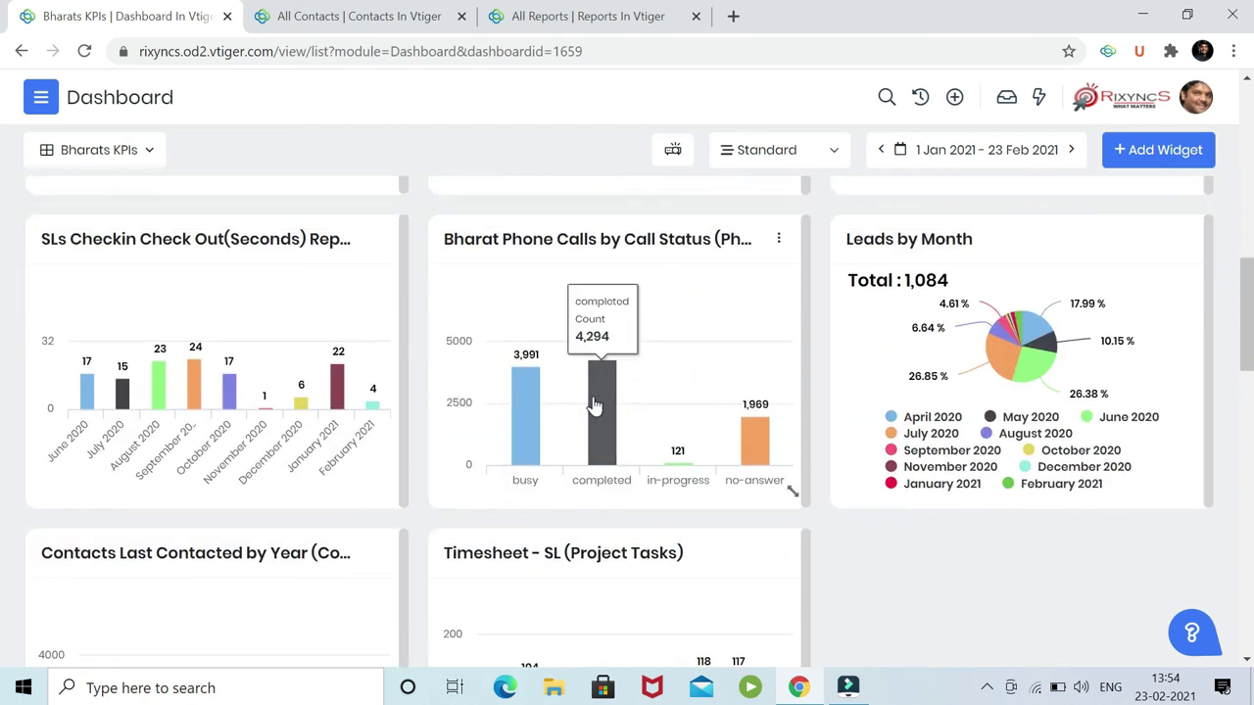
pyautogui.scroll(2, 596, 406)
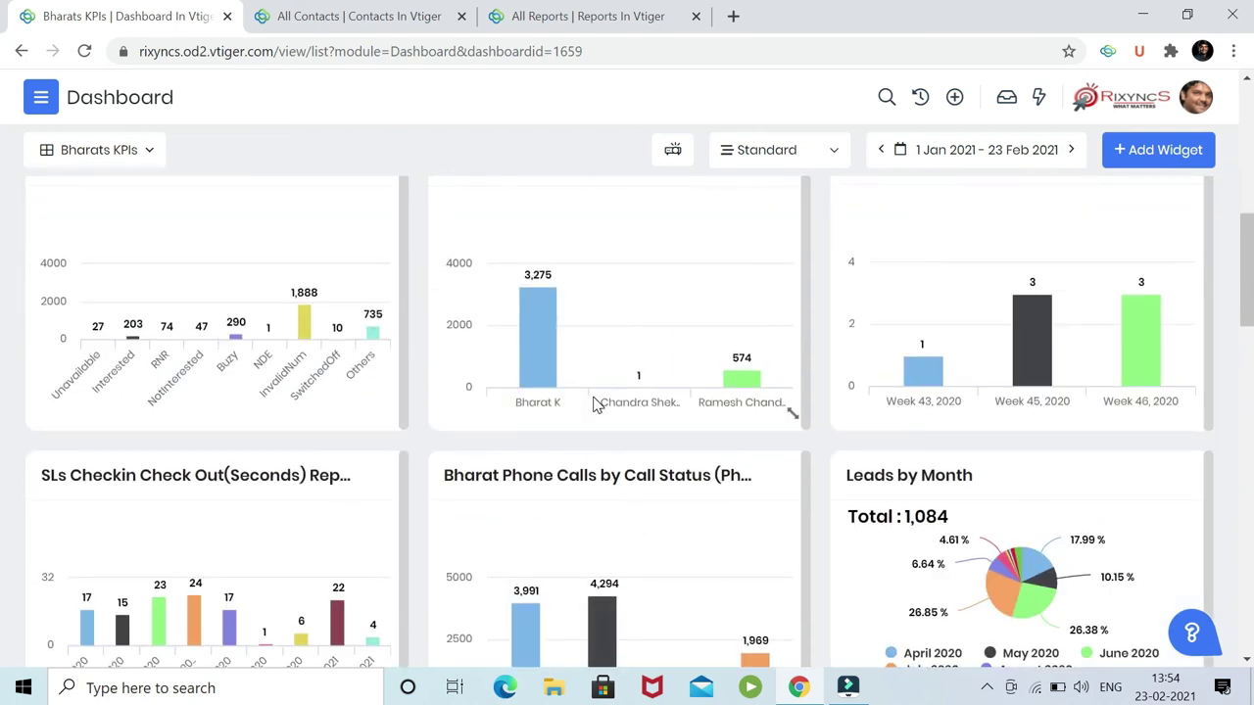